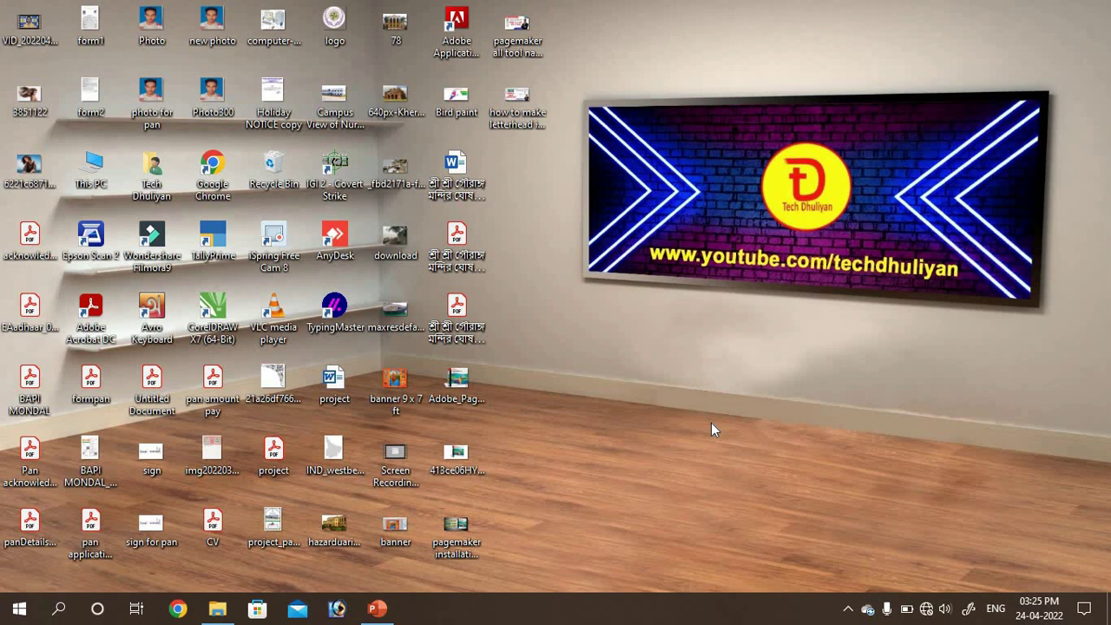
Launch Adobe PageMaker 7.0 from the Adobe folder in the Start menu
click(19, 608)
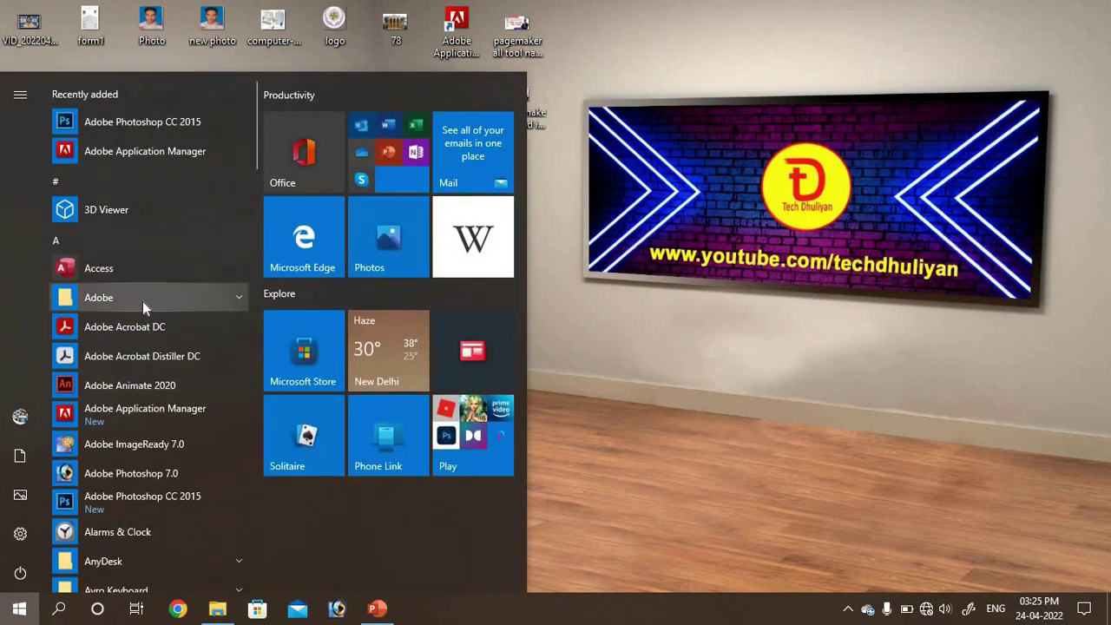
click(143, 299)
click(145, 325)
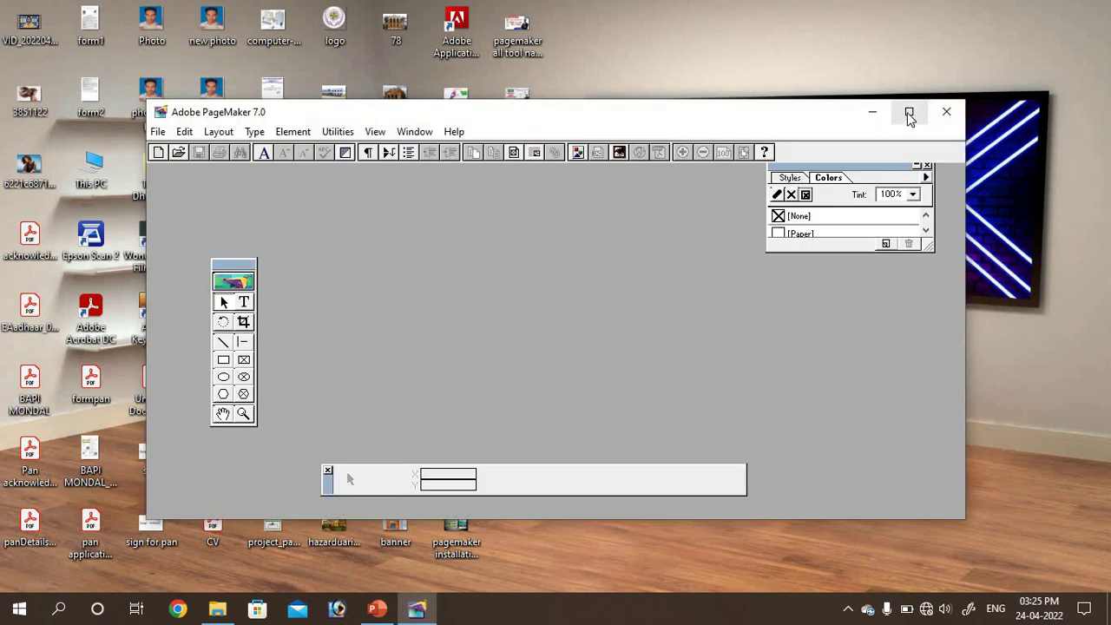
Maximize PageMaker and move the Colors palette, control palette and toolbox to the screen edges
click(909, 114)
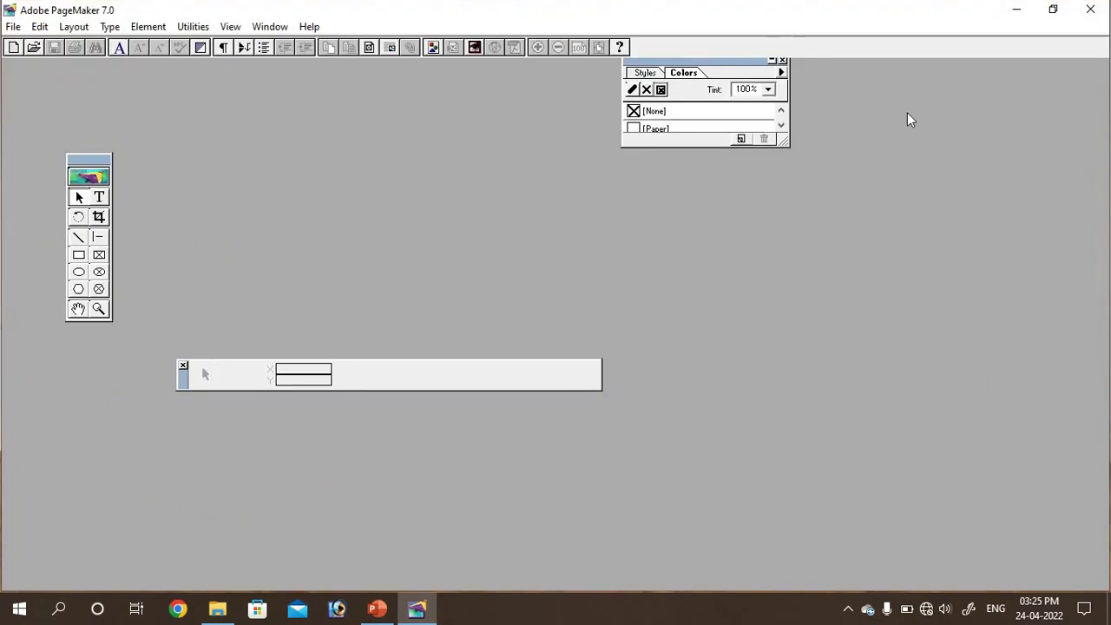
drag(721, 60, 1025, 67)
mouse_move(184, 375)
mouse_down()
mouse_move(385, 512)
mouse_move(393, 559)
mouse_up()
drag(108, 158, 48, 114)
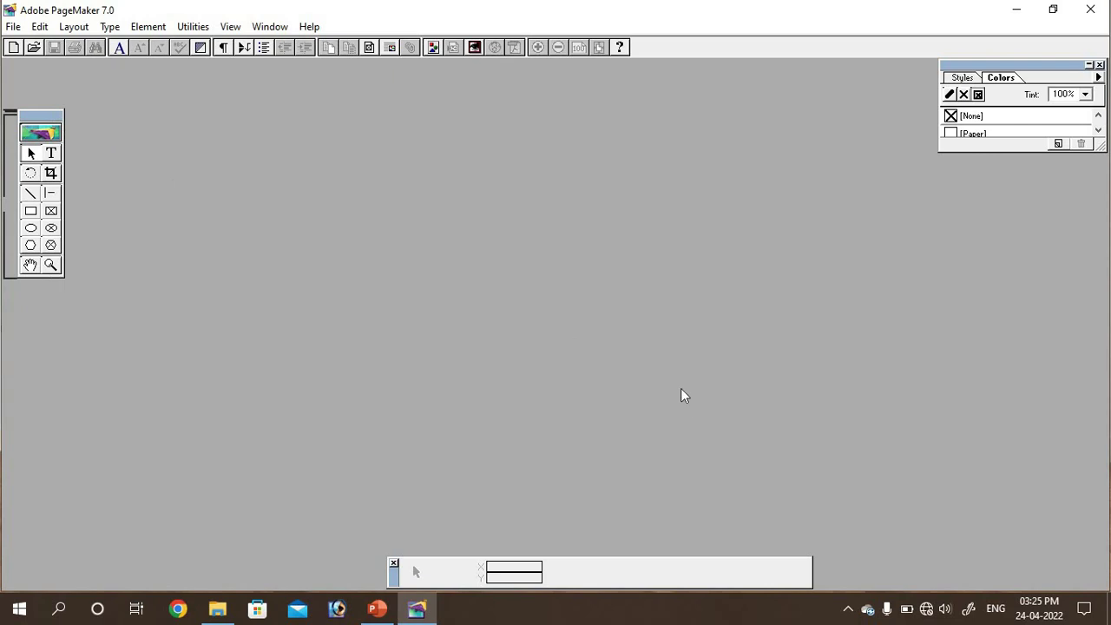
Create a new A4 publication in Wide orientation and fit the page in the window
click(6, 28)
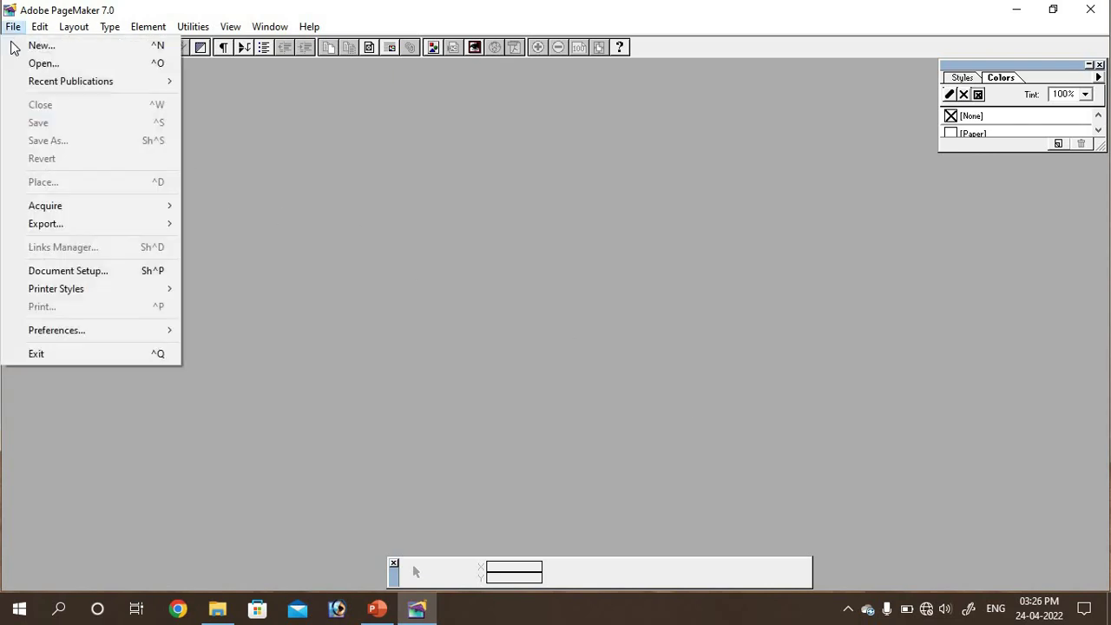
click(16, 45)
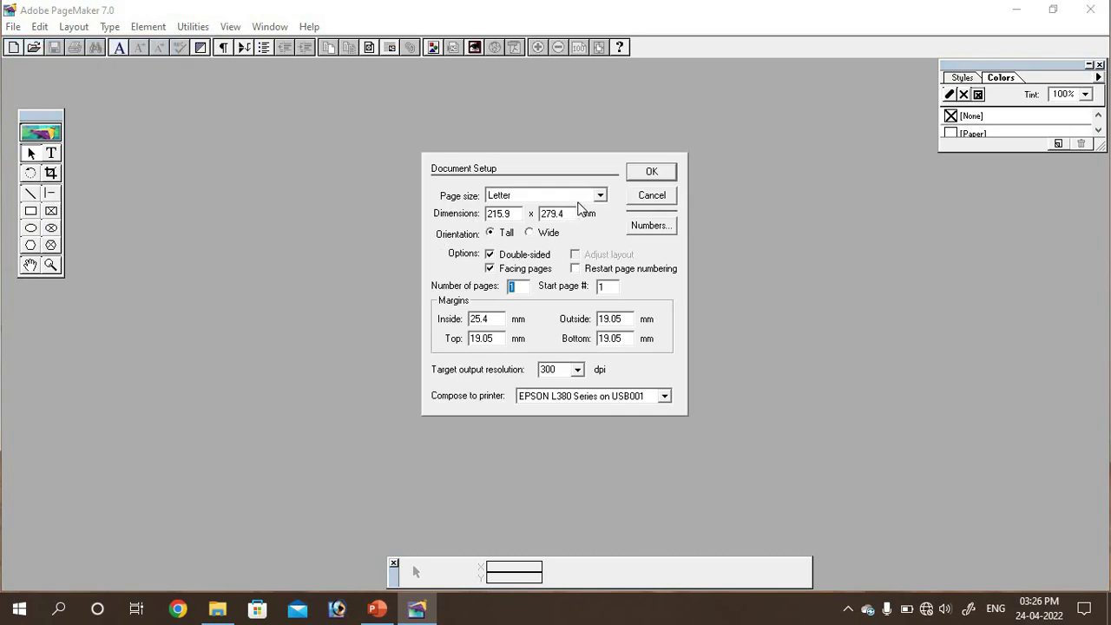
click(599, 195)
click(493, 244)
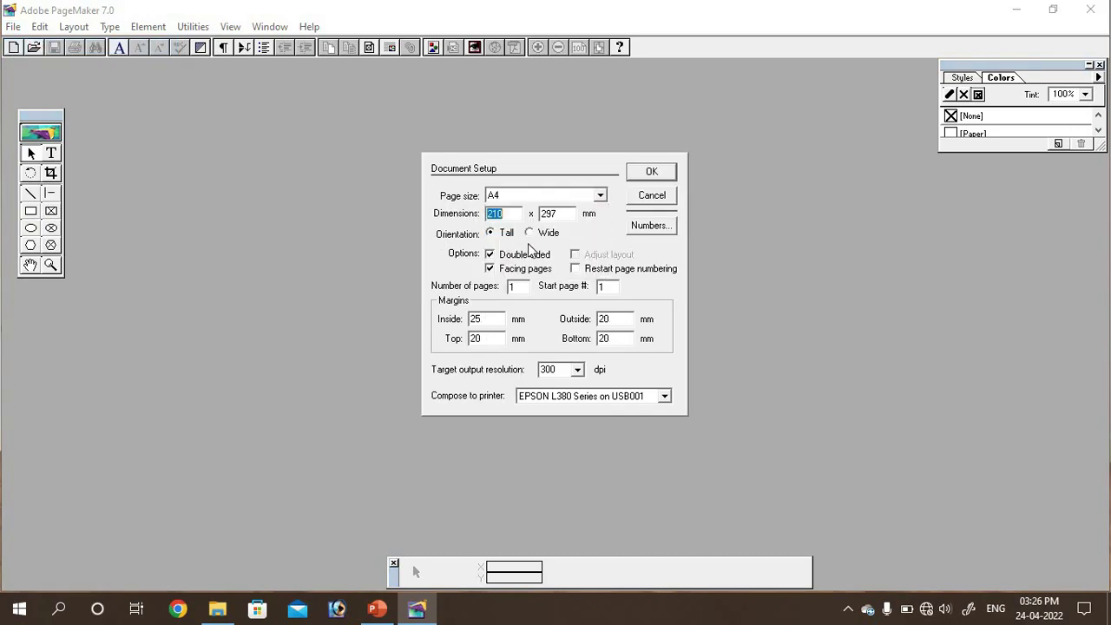
click(530, 233)
click(649, 173)
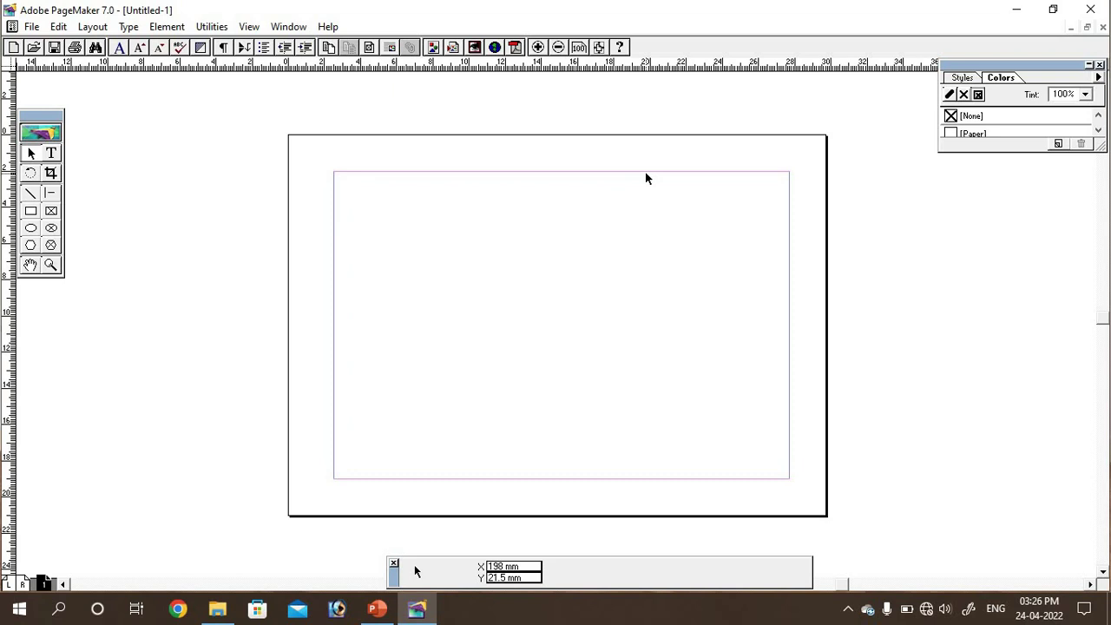
key(ctrl+0)
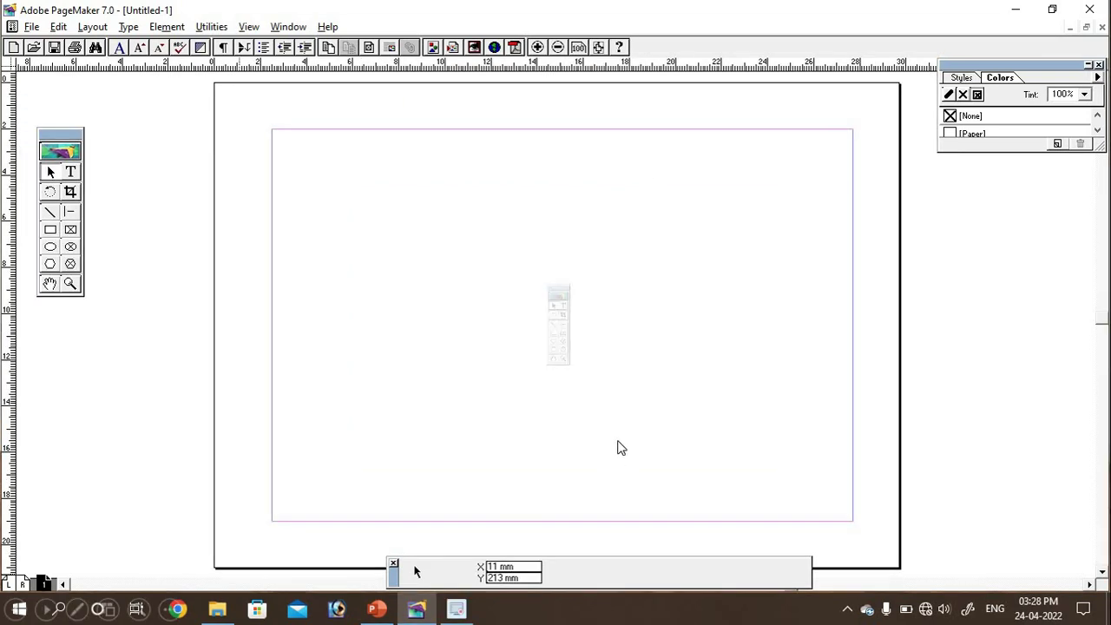